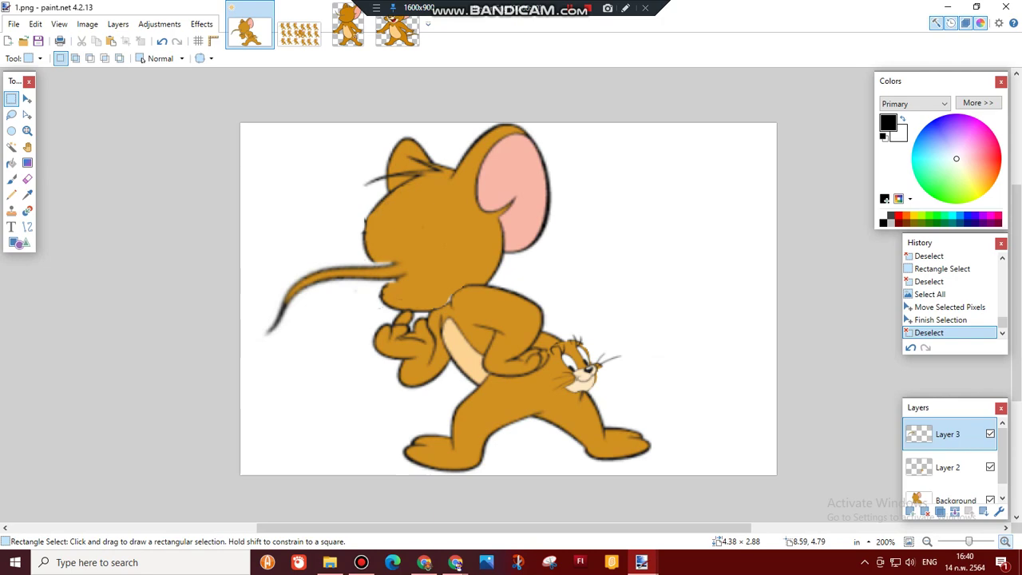
Examine the edited mouse's lower body, legs and small face on the hip in 1.png at up to 600% zoom
{"action": "key", "text": "ctrl+plus"}
{"action": "key", "text": "ctrl+plus"}
{"action": "key", "text": "ctrl+plus"}
{"action": "key", "text": "ctrl+plus"}
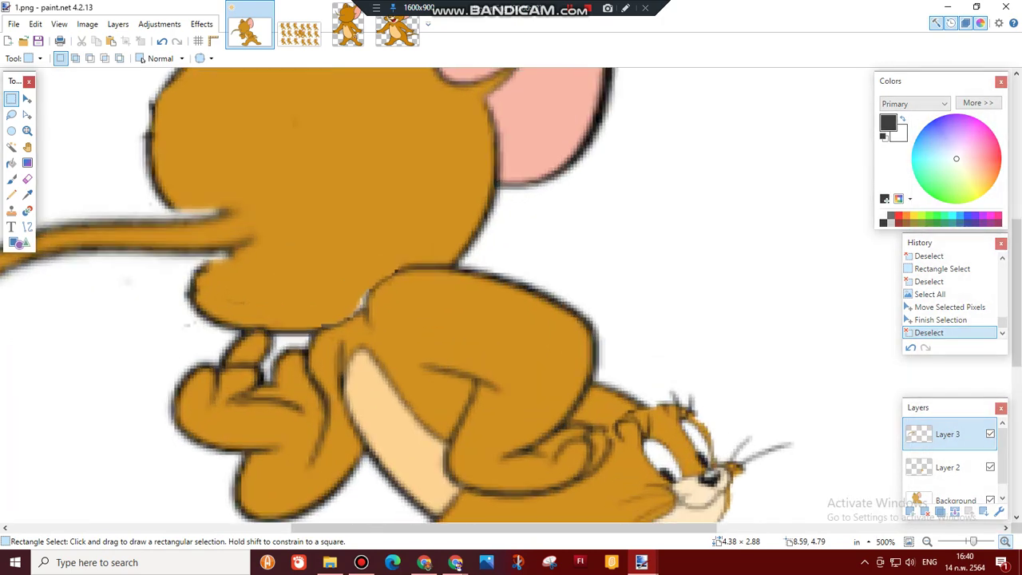
{"action": "scroll", "coordinate": [511, 296], "scroll_direction": "down", "scroll_amount": 5}
{"action": "scroll", "coordinate": [511, 296], "scroll_direction": "up", "scroll_amount": 1}
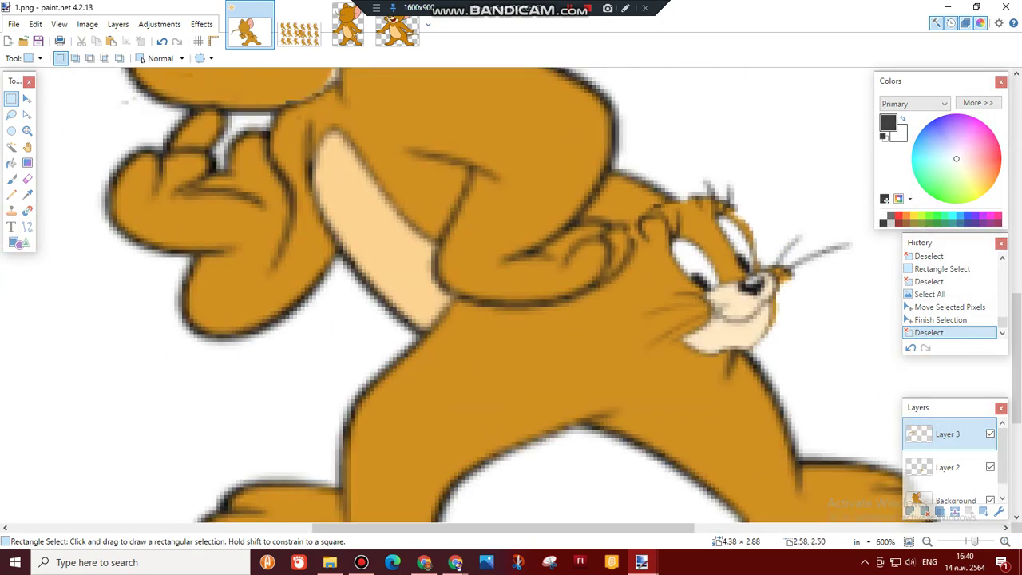
{"action": "scroll", "coordinate": [511, 296], "scroll_direction": "down", "scroll_amount": 2}
{"action": "scroll", "coordinate": [511, 295], "scroll_direction": "right", "scroll_amount": 1}
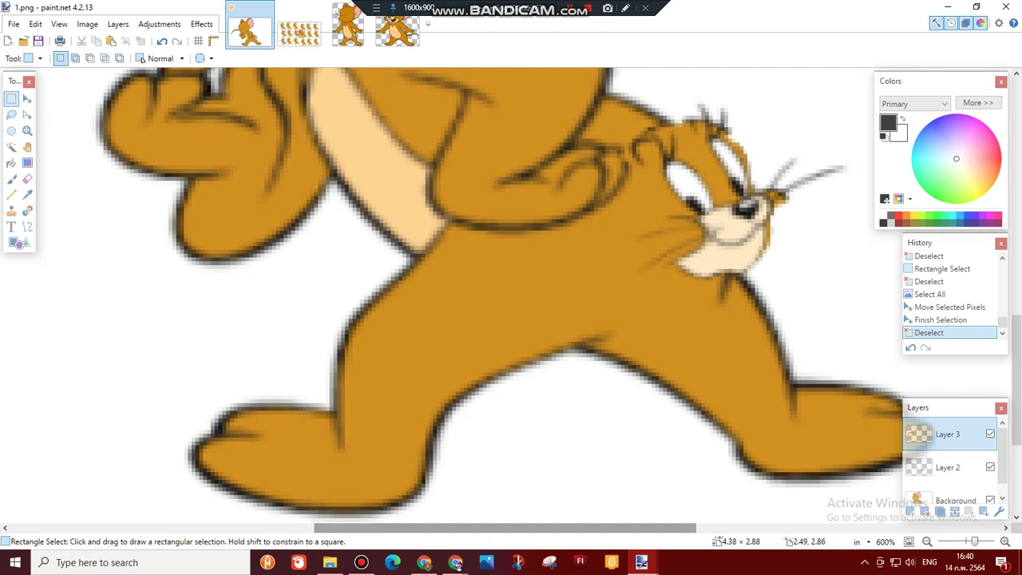
{"action": "scroll", "coordinate": [511, 296], "scroll_direction": "up", "scroll_amount": 2}
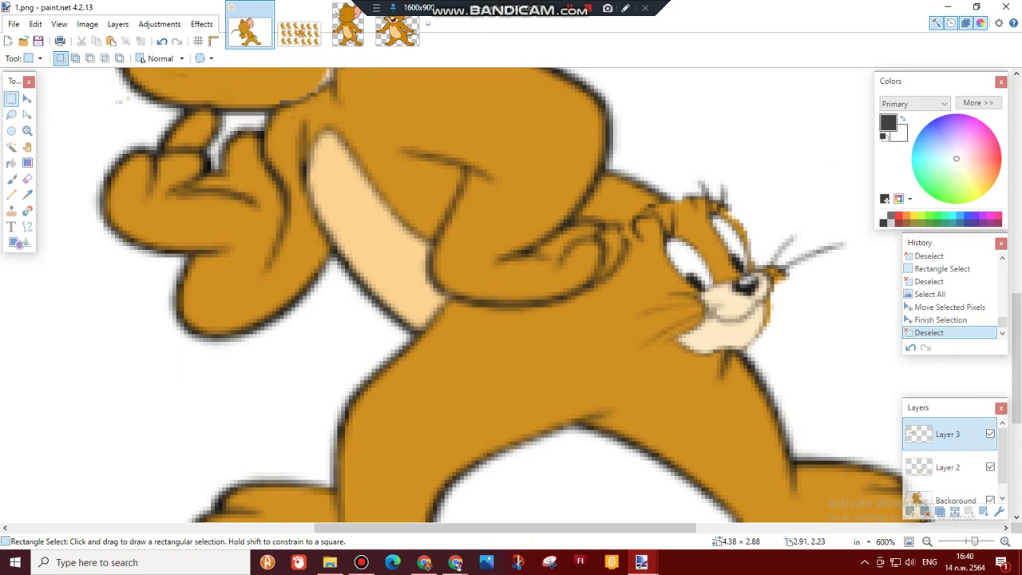
{"action": "scroll", "coordinate": [511, 296], "scroll_direction": "right", "scroll_amount": 3}
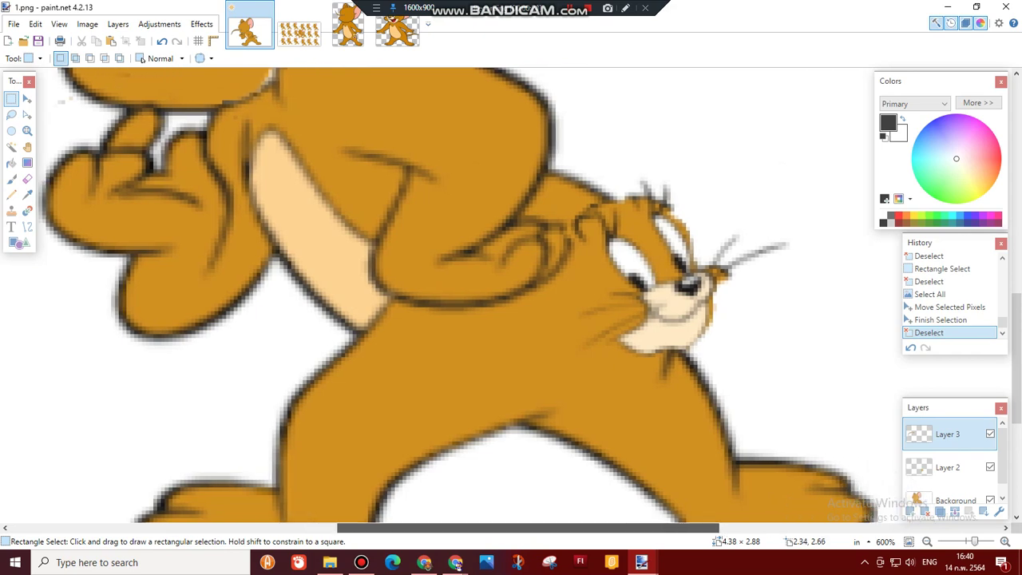
{"action": "scroll", "coordinate": [511, 295], "scroll_direction": "up", "scroll_amount": 2}
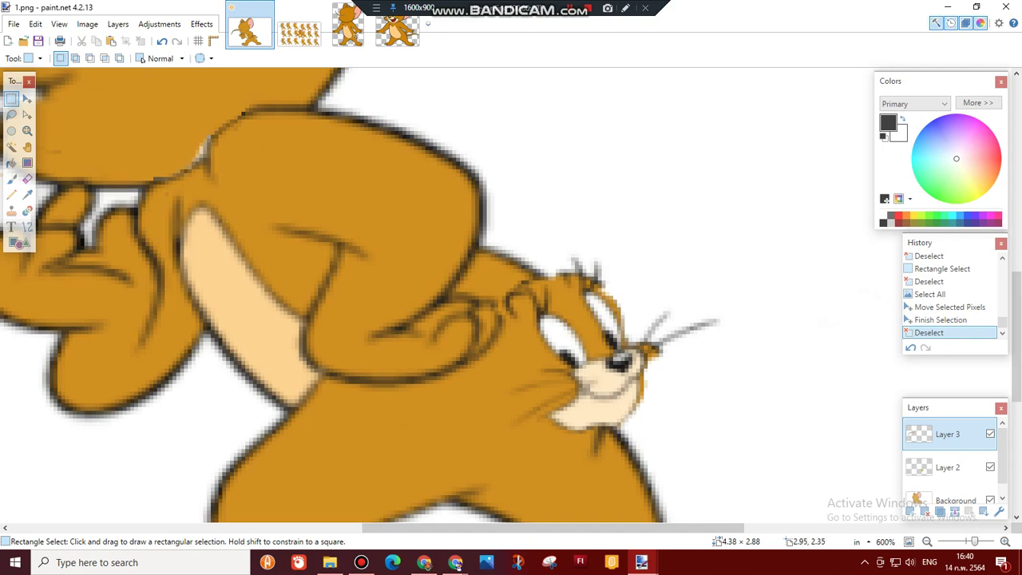
{"action": "scroll", "coordinate": [511, 295], "scroll_direction": "down", "scroll_amount": 3}
{"action": "scroll", "coordinate": [511, 296], "scroll_direction": "up", "scroll_amount": 1}
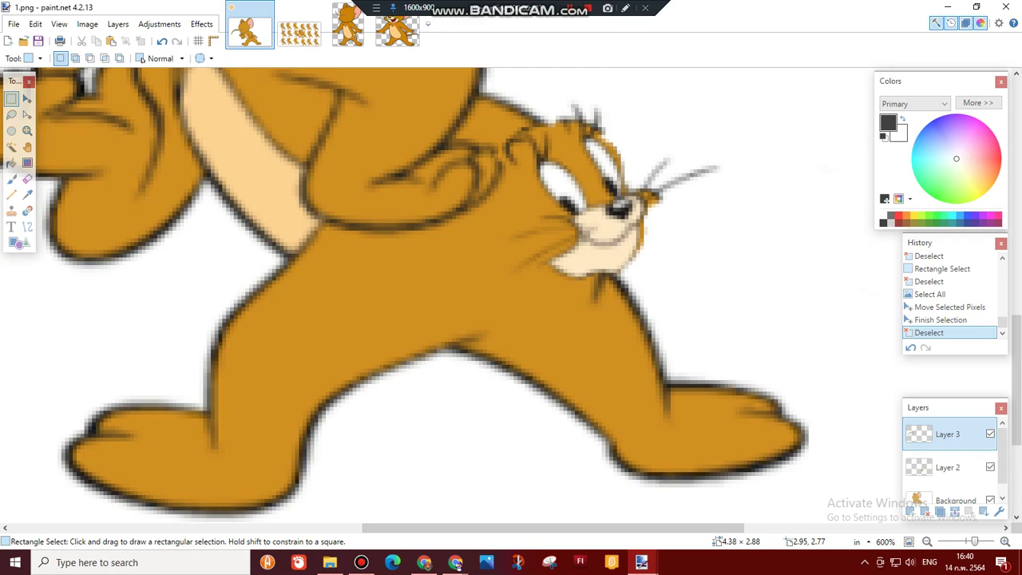
{"action": "scroll", "coordinate": [405, 296], "scroll_direction": "up", "scroll_amount": 3}
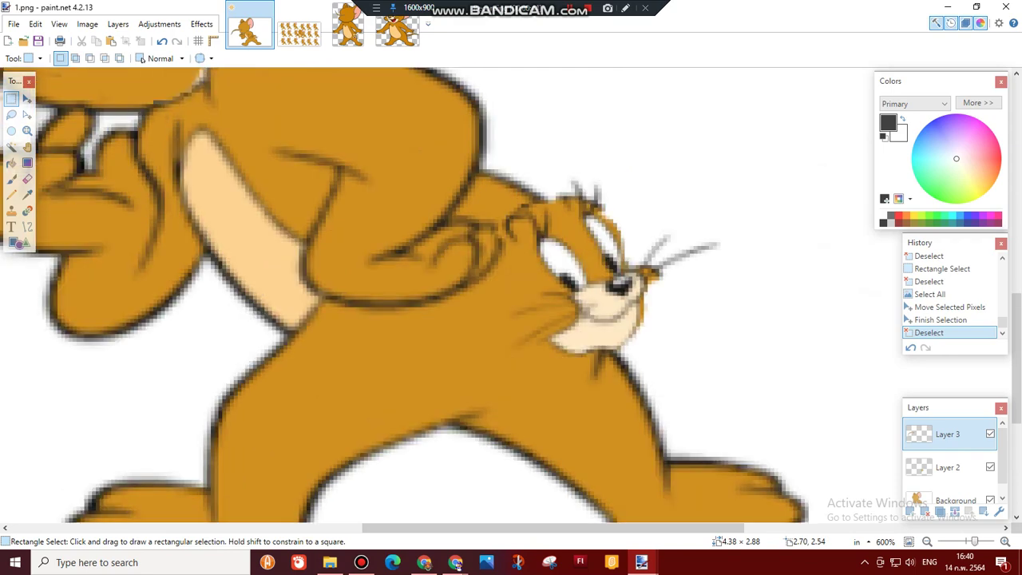
Examine the mouse's blank head, the tail attached to it, the ears and the raised hand in 1.png
{"action": "scroll", "coordinate": [373, 296], "scroll_direction": "left", "scroll_amount": 5}
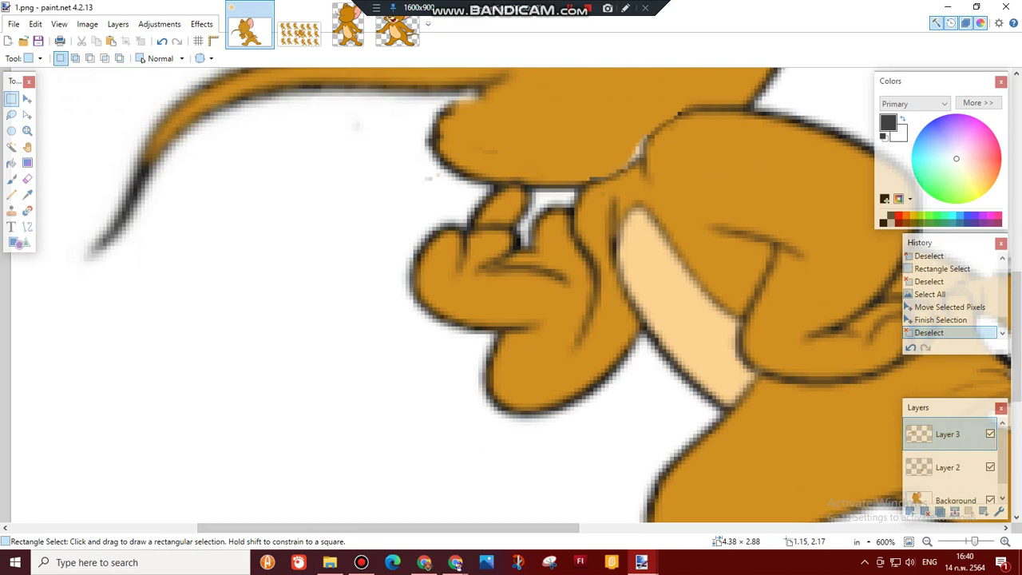
{"action": "scroll", "coordinate": [372, 296], "scroll_direction": "up", "scroll_amount": 3}
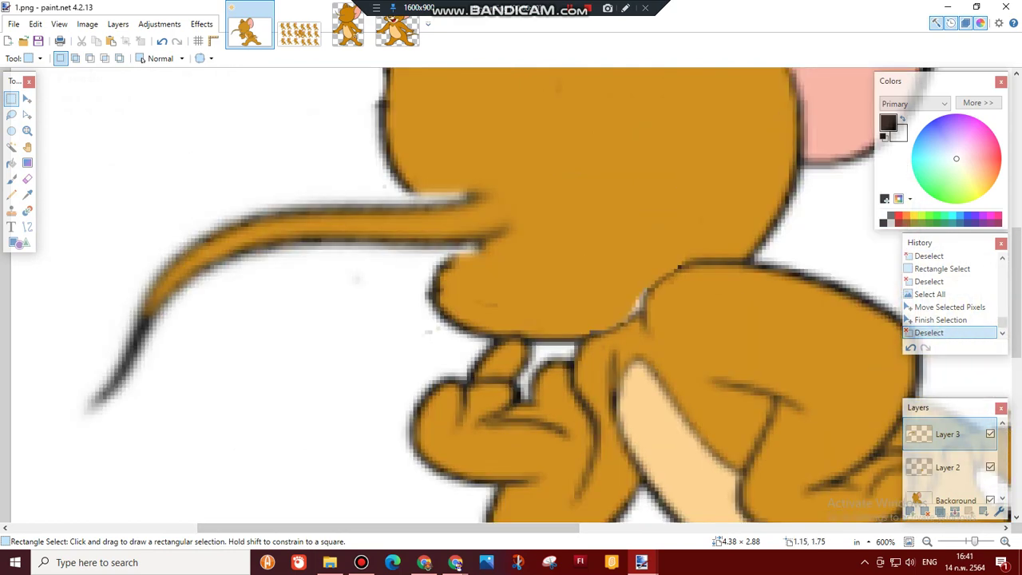
{"action": "scroll", "coordinate": [511, 295], "scroll_direction": "up", "scroll_amount": 3}
{"action": "scroll", "coordinate": [479, 296], "scroll_direction": "right", "scroll_amount": 2}
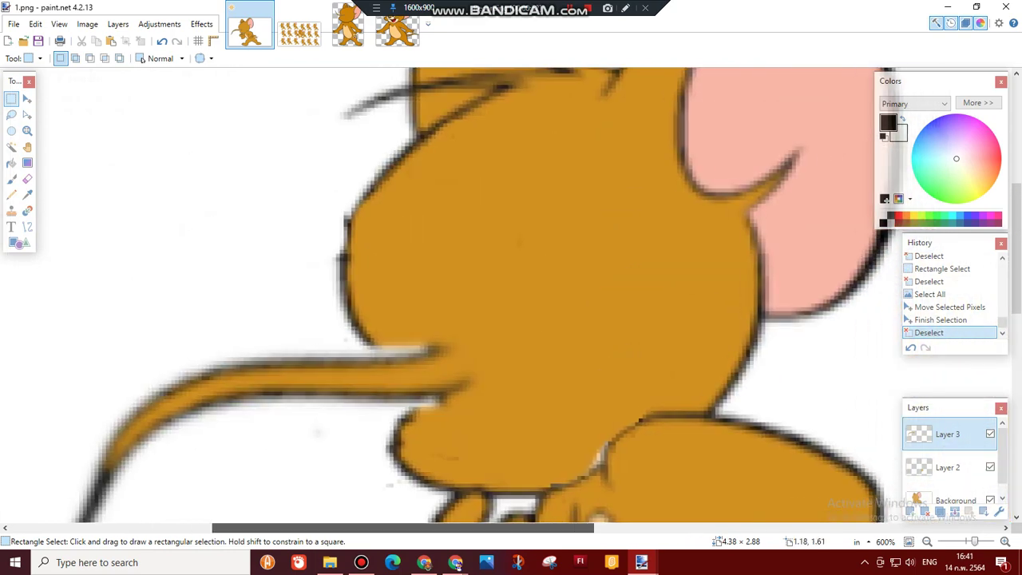
{"action": "scroll", "coordinate": [479, 296], "scroll_direction": "up", "scroll_amount": 3}
{"action": "scroll", "coordinate": [438, 302], "scroll_direction": "up", "scroll_amount": 3}
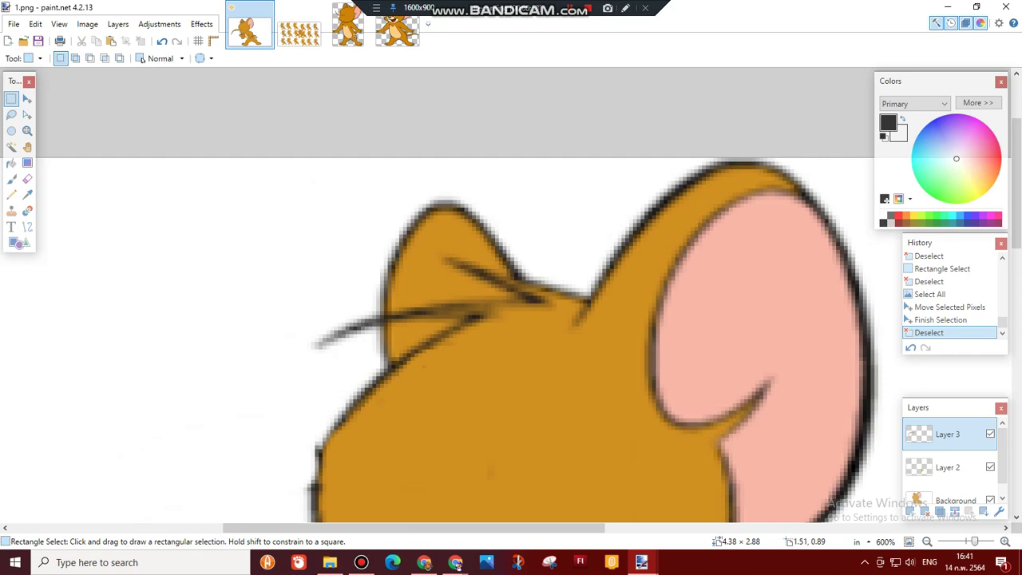
{"action": "scroll", "coordinate": [511, 296], "scroll_direction": "down", "scroll_amount": 9}
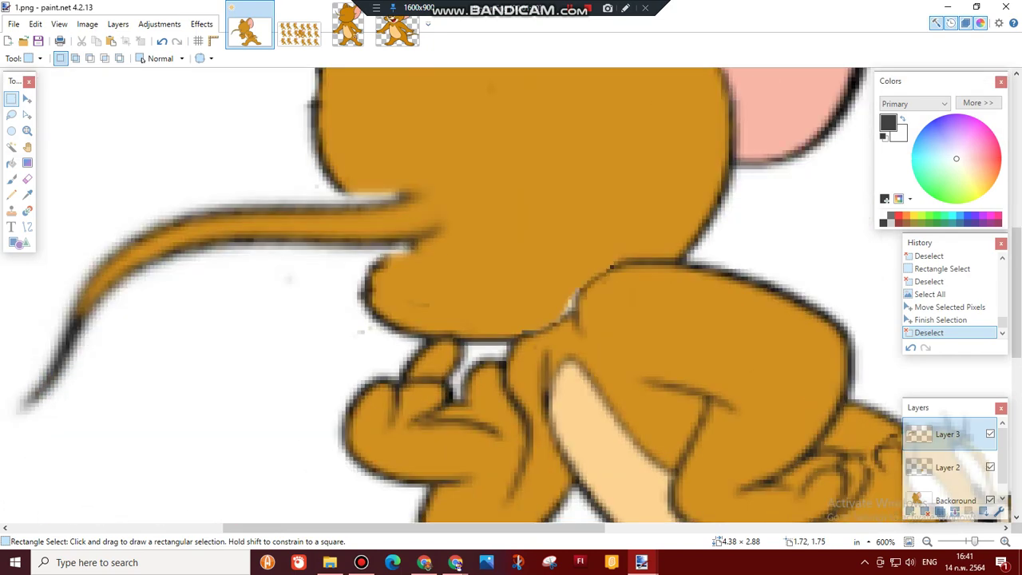
{"action": "scroll", "coordinate": [511, 296], "scroll_direction": "down", "scroll_amount": 3}
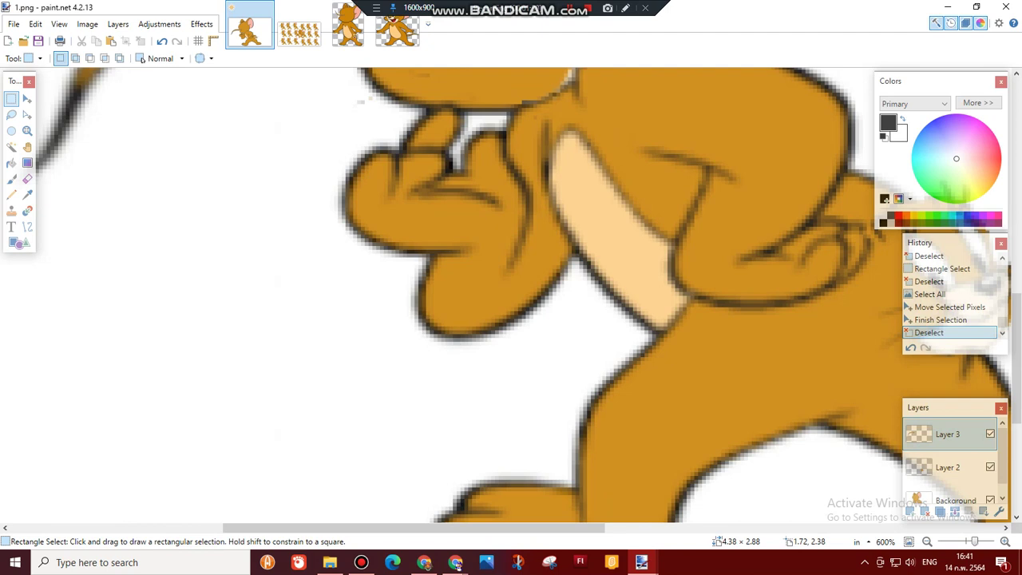
{"action": "scroll", "coordinate": [511, 296], "scroll_direction": "up", "scroll_amount": 5}
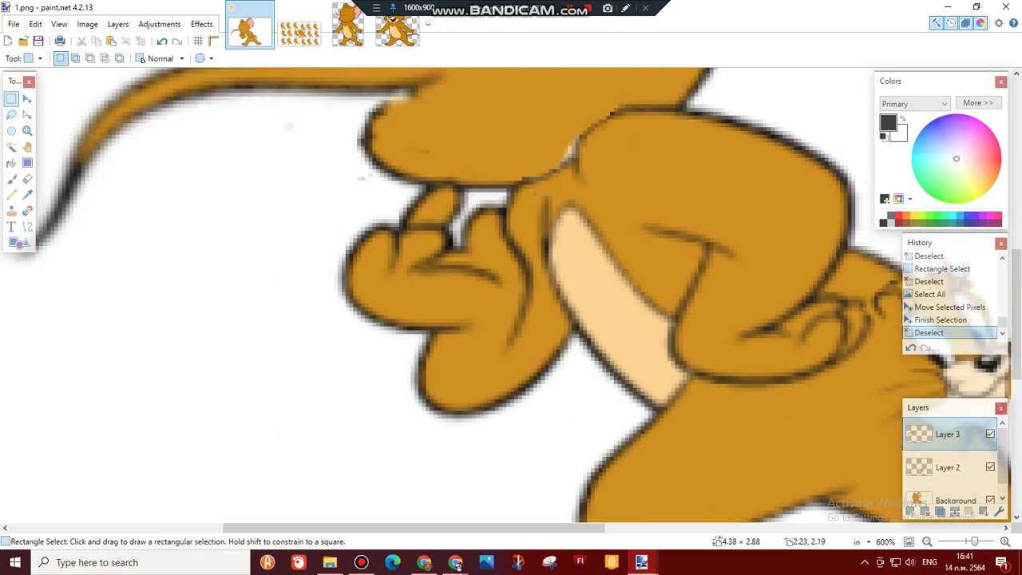
{"action": "scroll", "coordinate": [511, 295], "scroll_direction": "up", "scroll_amount": 3}
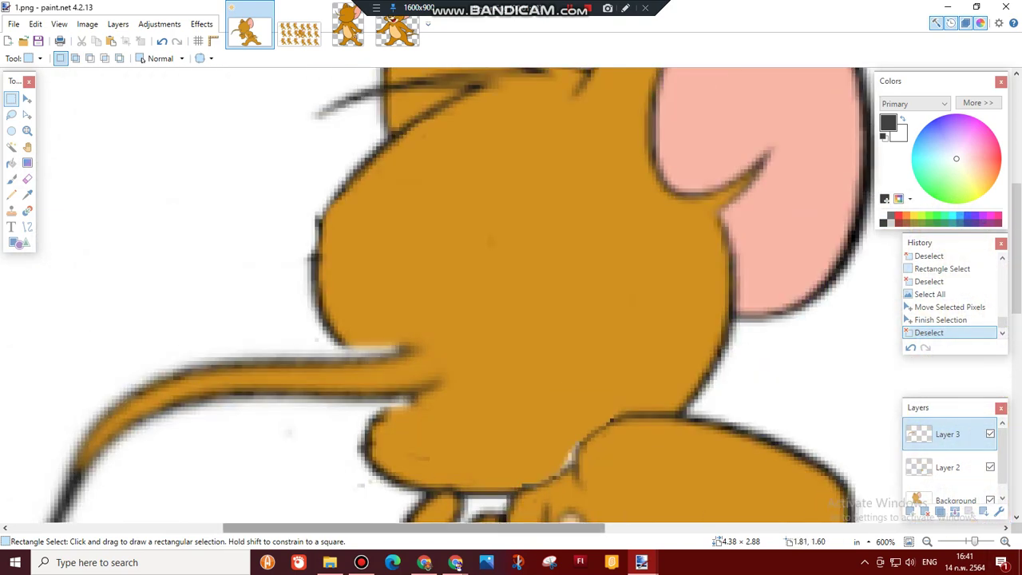
{"action": "scroll", "coordinate": [480, 296], "scroll_direction": "left", "scroll_amount": 2}
{"action": "scroll", "coordinate": [479, 295], "scroll_direction": "down", "scroll_amount": 2}
{"action": "scroll", "coordinate": [480, 295], "scroll_direction": "down", "scroll_amount": 1}
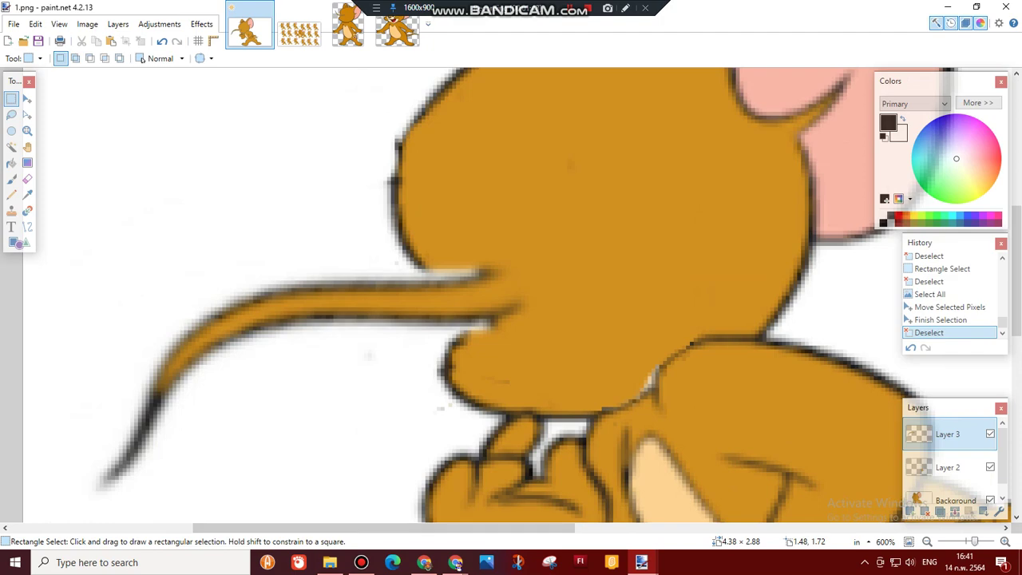
{"action": "scroll", "coordinate": [511, 295], "scroll_direction": "up", "scroll_amount": 5}
{"action": "scroll", "coordinate": [511, 295], "scroll_direction": "down", "scroll_amount": 1}
{"action": "scroll", "coordinate": [511, 296], "scroll_direction": "up", "scroll_amount": 1}
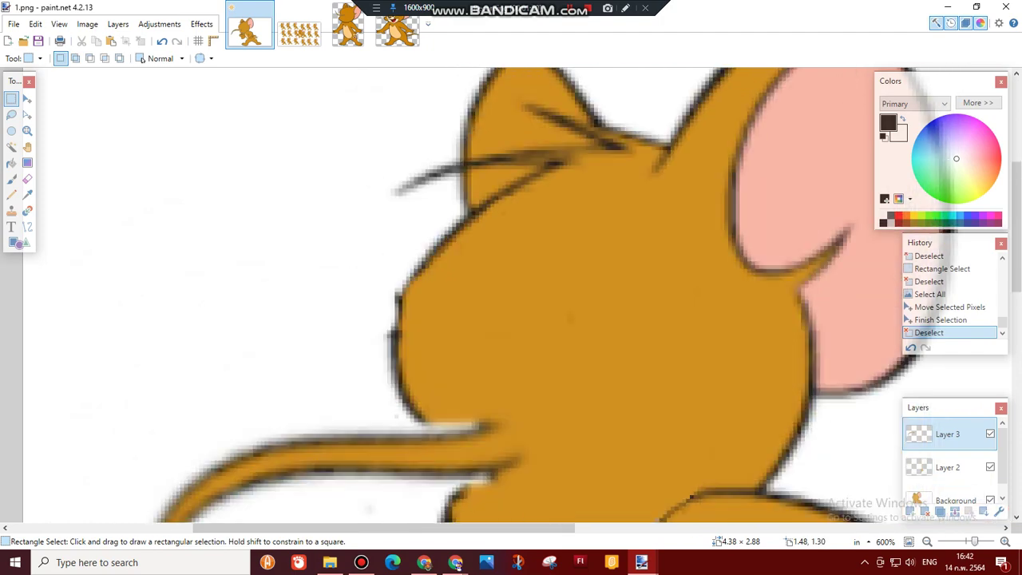
{"action": "scroll", "coordinate": [511, 296], "scroll_direction": "down", "scroll_amount": 15}
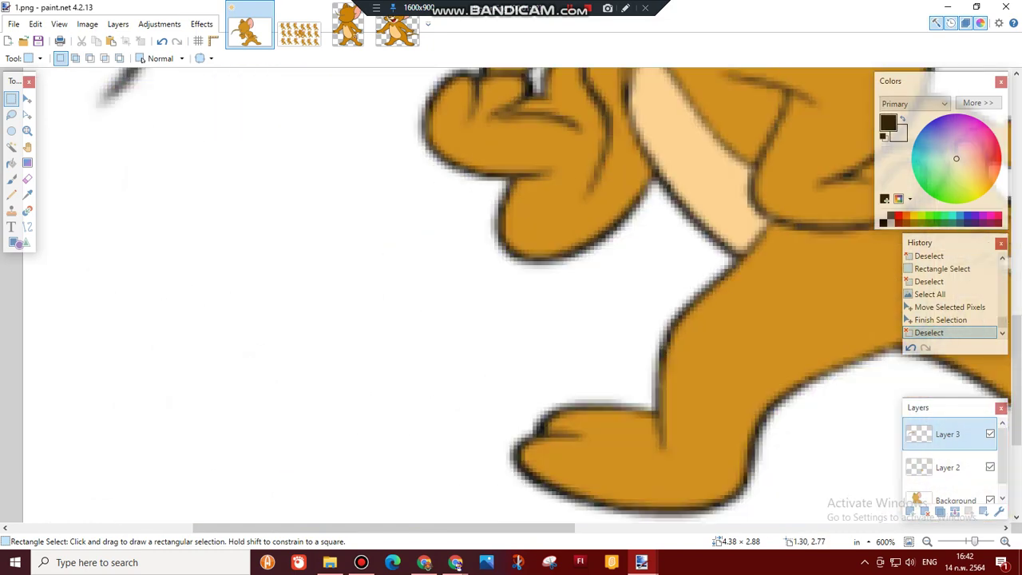
Review the hip face and torso in 1.png, then view the whole figure at 100% zoom
{"action": "scroll", "coordinate": [511, 296], "scroll_direction": "right", "scroll_amount": 6}
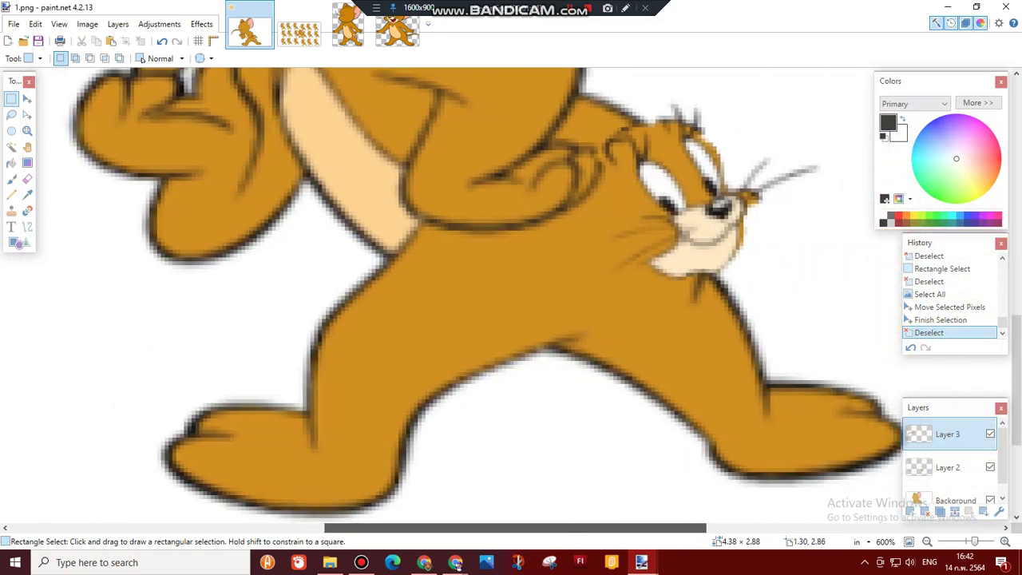
{"action": "scroll", "coordinate": [511, 296], "scroll_direction": "up", "scroll_amount": 7}
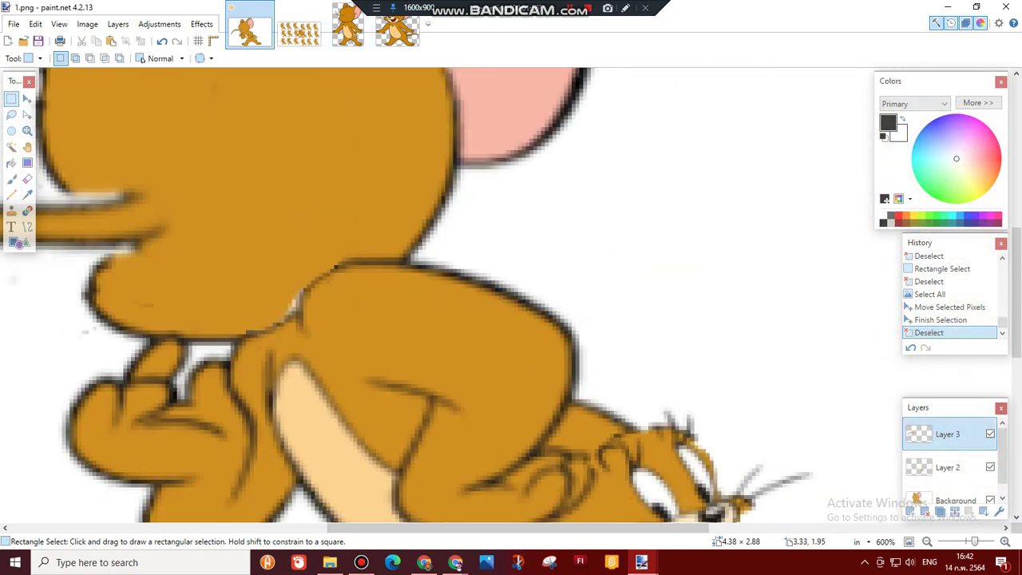
{"action": "left_click", "coordinate": [927, 541]}
{"action": "left_click", "coordinate": [927, 542]}
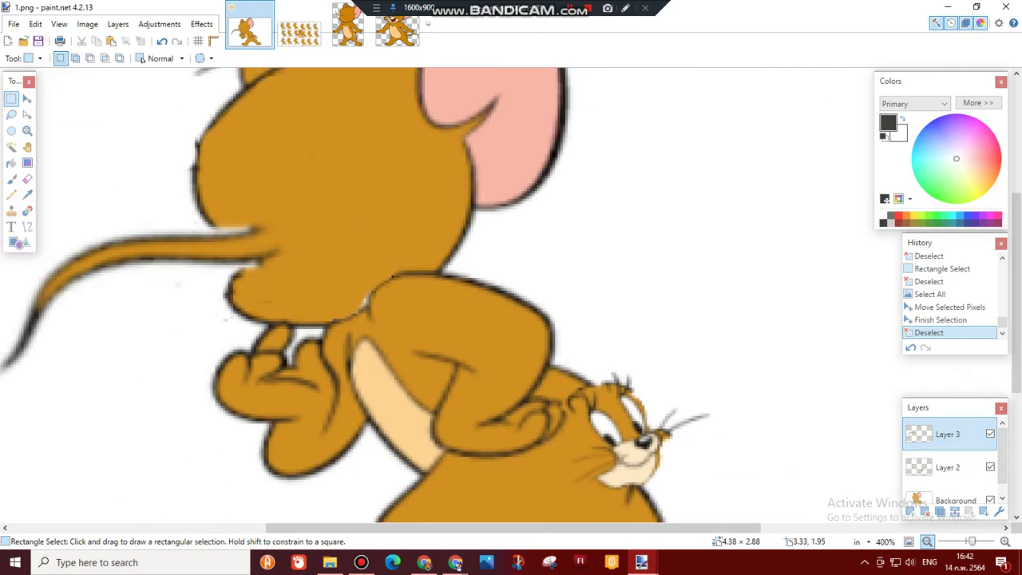
{"action": "left_click", "coordinate": [927, 541]}
{"action": "left_click", "coordinate": [927, 541]}
{"action": "left_click", "coordinate": [927, 541]}
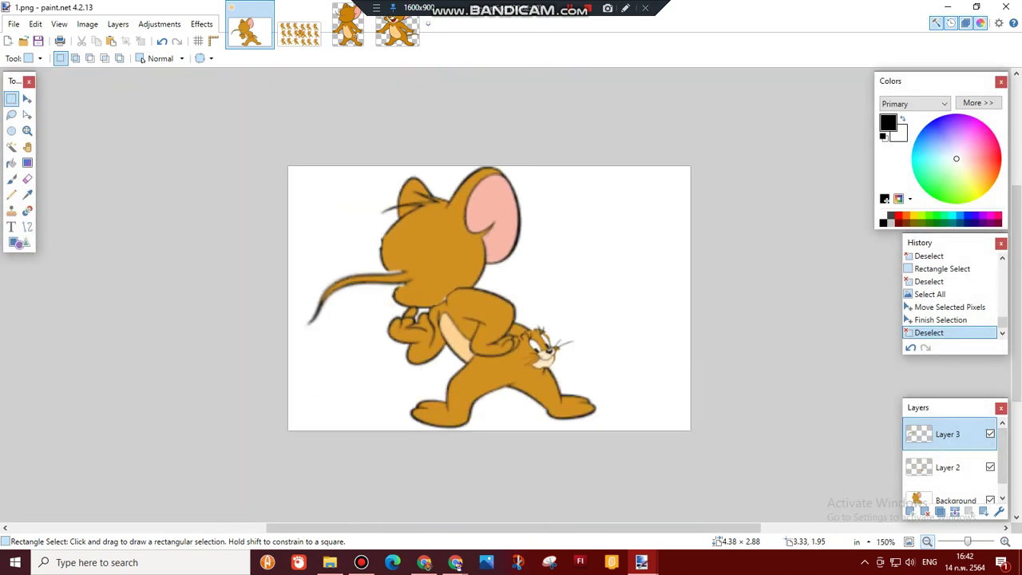
{"action": "left_click", "coordinate": [909, 541]}
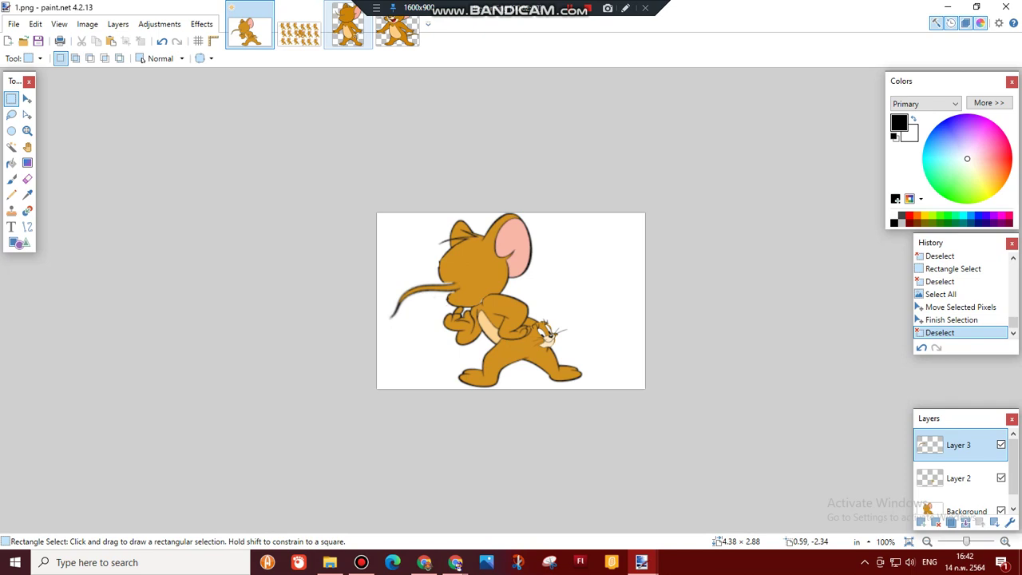
Compare the edited mouse in 1.png with the standing mouse in Png 2.png
{"action": "left_click", "coordinate": [347, 26]}
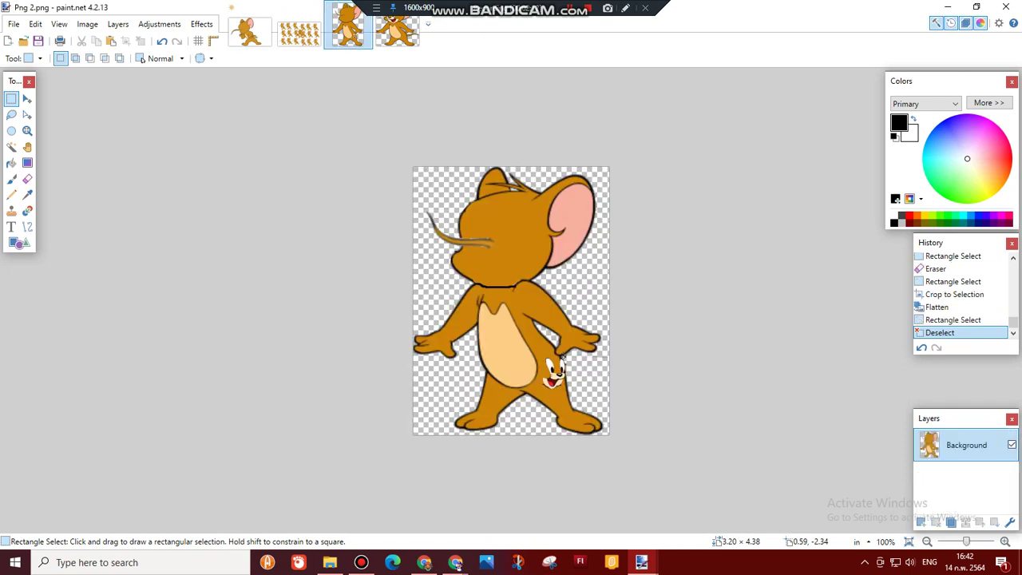
{"action": "left_click", "coordinate": [250, 25]}
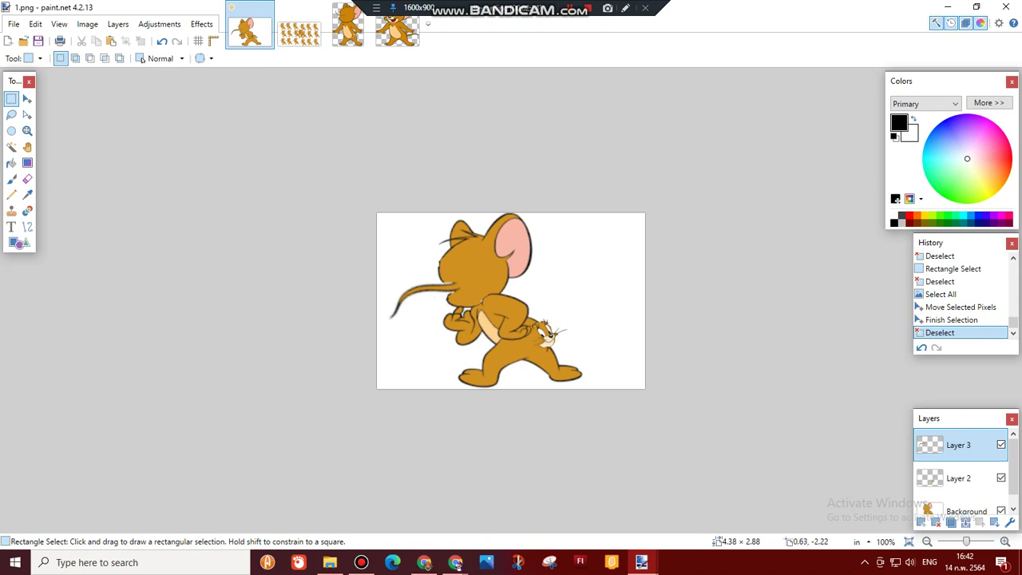
{"action": "left_click", "coordinate": [349, 24]}
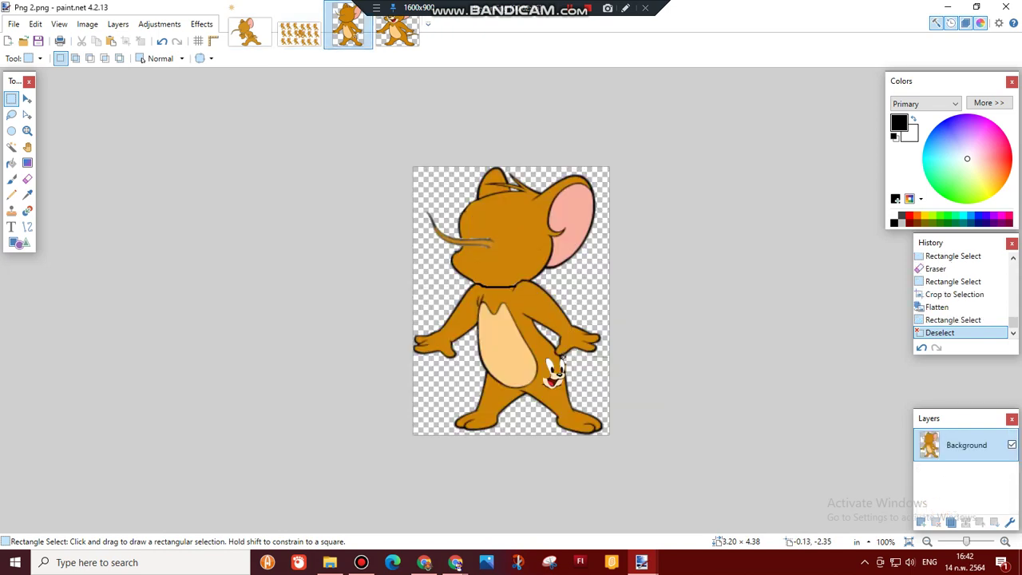
Merge Layer 3 and Layer 2 of 1.png down into the Background layer
{"action": "left_click", "coordinate": [250, 26]}
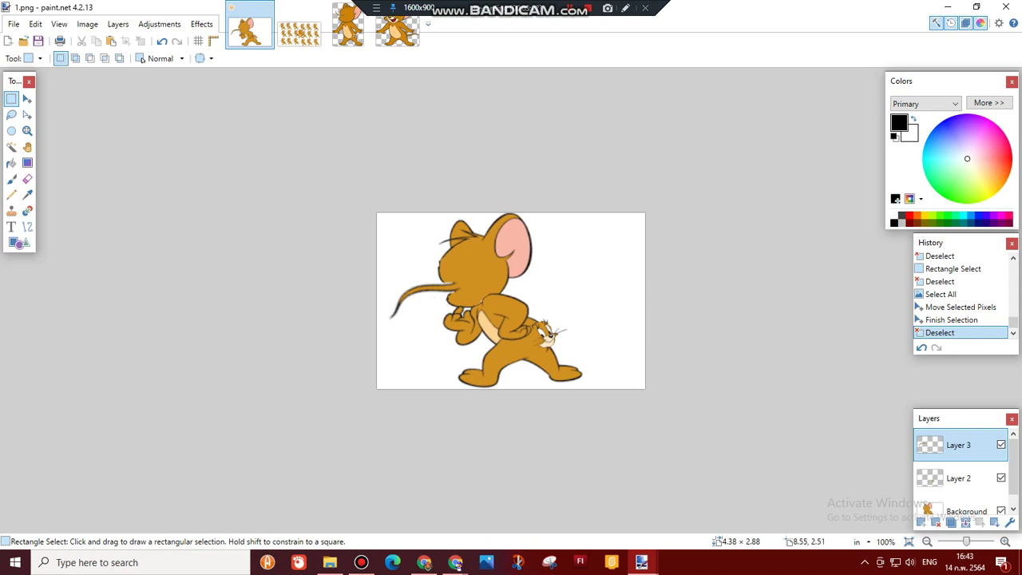
{"action": "left_click", "coordinate": [966, 522]}
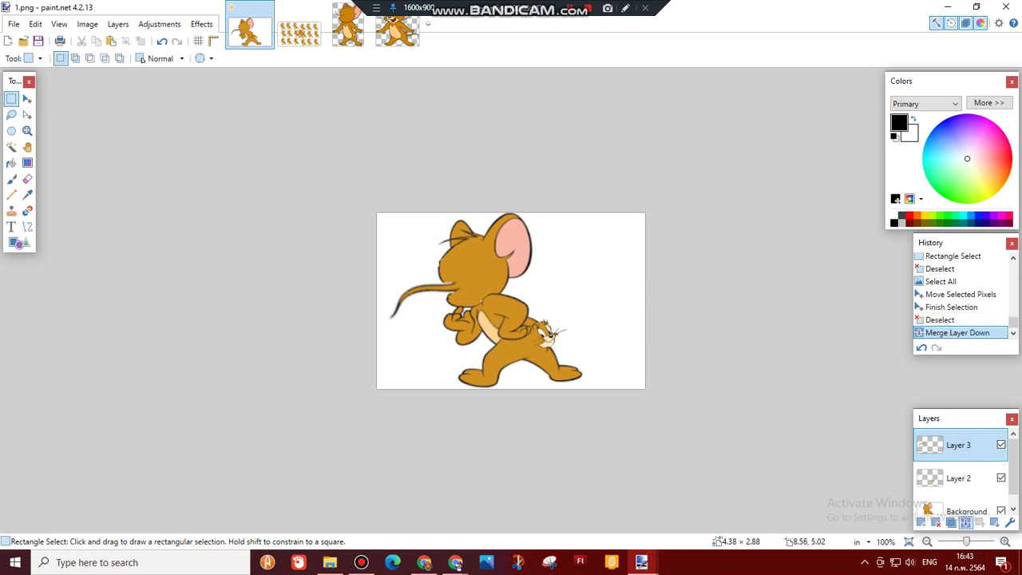
{"action": "left_click", "coordinate": [966, 522]}
Examine the standing mouse in Png 2.png, including the neckline, belly, hands, legs and hip face
{"action": "left_click", "coordinate": [348, 24]}
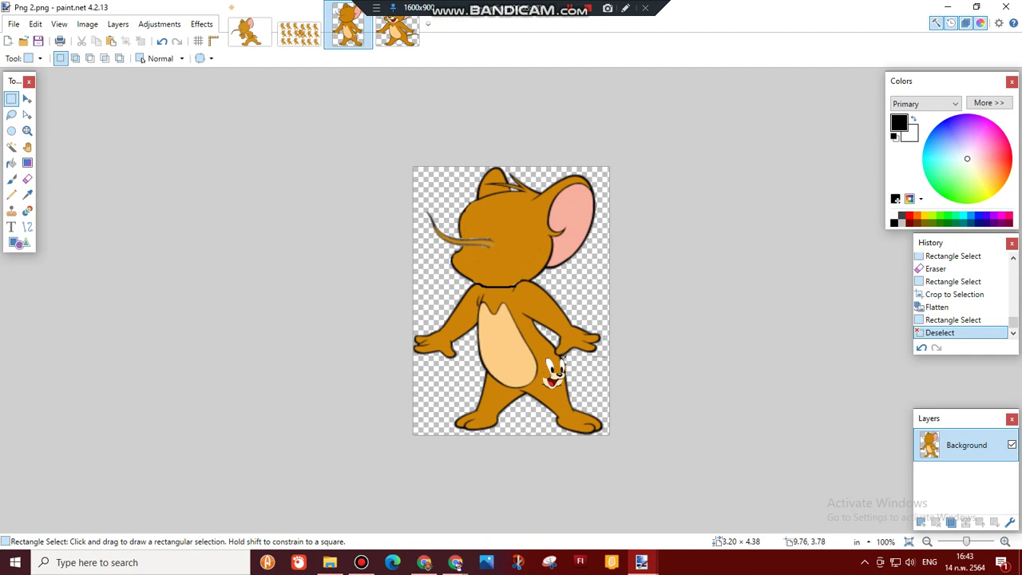
{"action": "left_click", "coordinate": [1006, 541]}
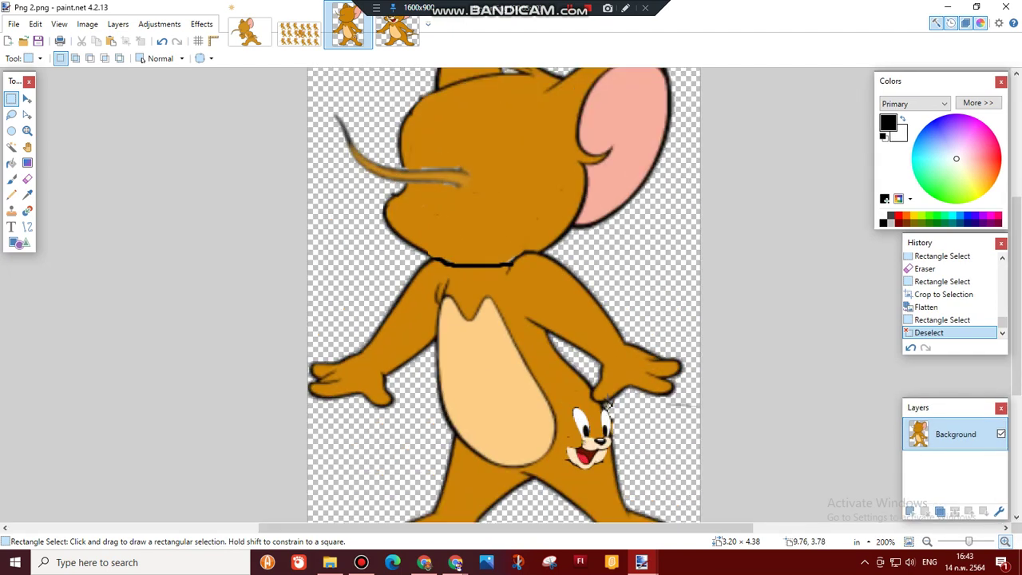
{"action": "scroll", "coordinate": [504, 296], "scroll_direction": "down", "scroll_amount": 5}
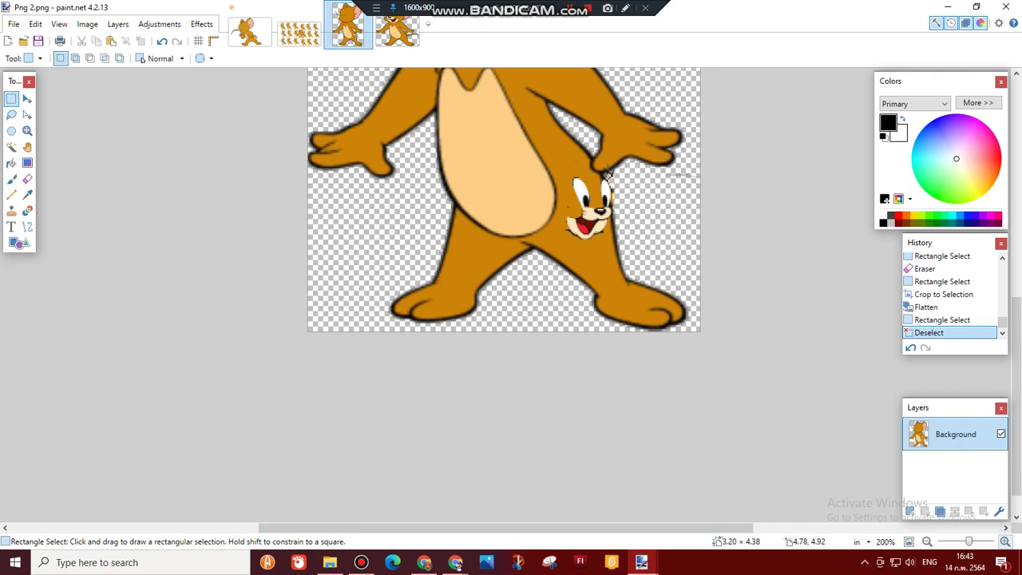
{"action": "scroll", "coordinate": [609, 174], "scroll_direction": "up", "scroll_amount": 1, "text": "ctrl"}
{"action": "scroll", "coordinate": [655, 263], "scroll_direction": "up", "scroll_amount": 3}
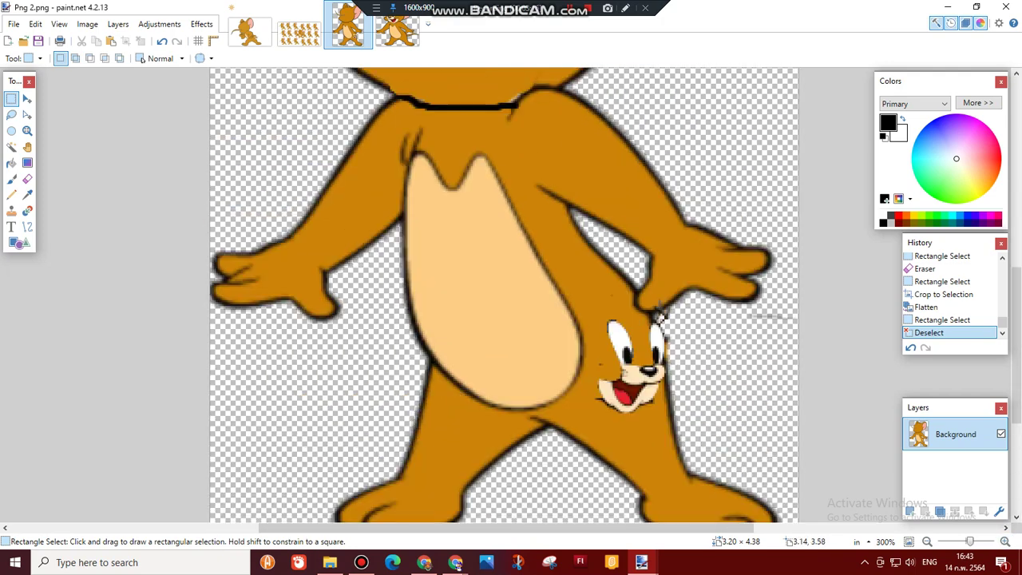
{"action": "scroll", "coordinate": [660, 318], "scroll_direction": "down", "scroll_amount": 2}
{"action": "scroll", "coordinate": [660, 318], "scroll_direction": "up", "scroll_amount": 6}
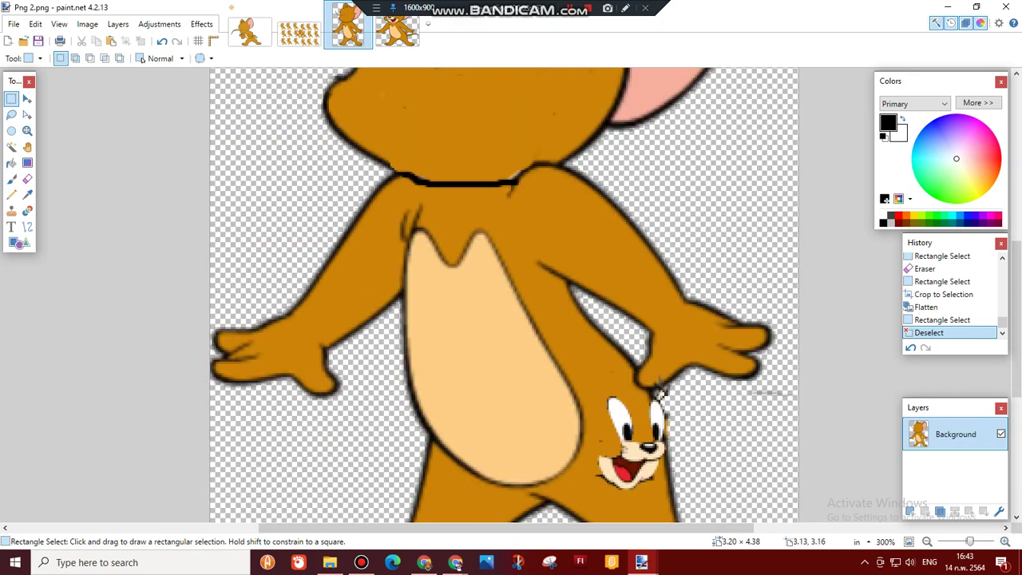
{"action": "scroll", "coordinate": [660, 318], "scroll_direction": "down", "scroll_amount": 6}
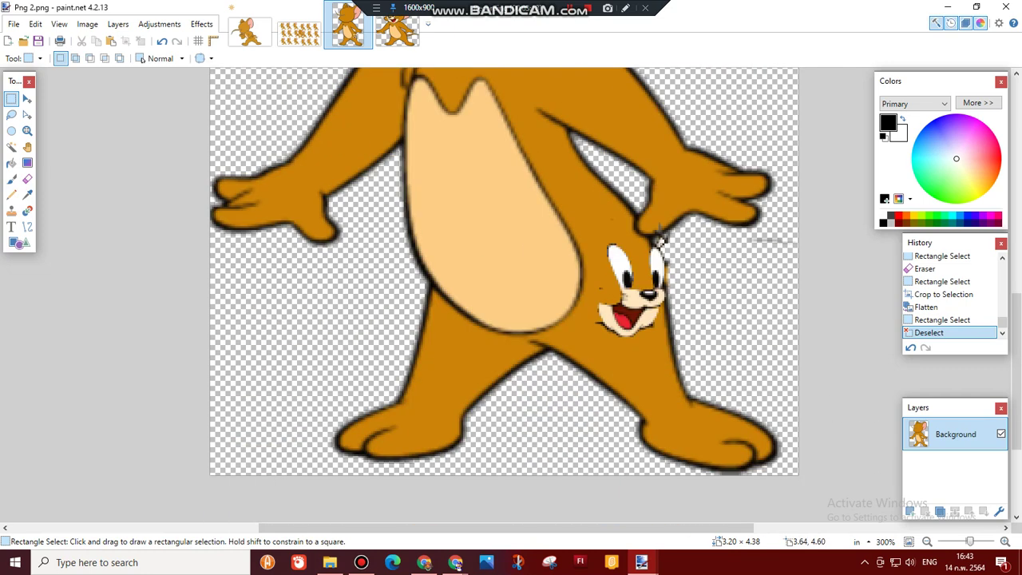
{"action": "scroll", "coordinate": [659, 318], "scroll_direction": "down", "scroll_amount": 3, "text": "ctrl"}
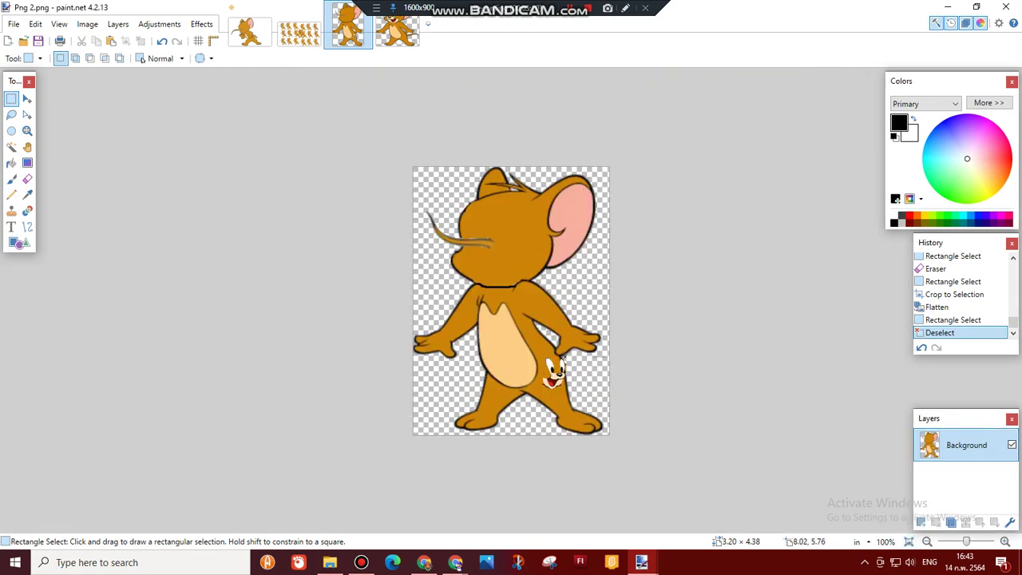